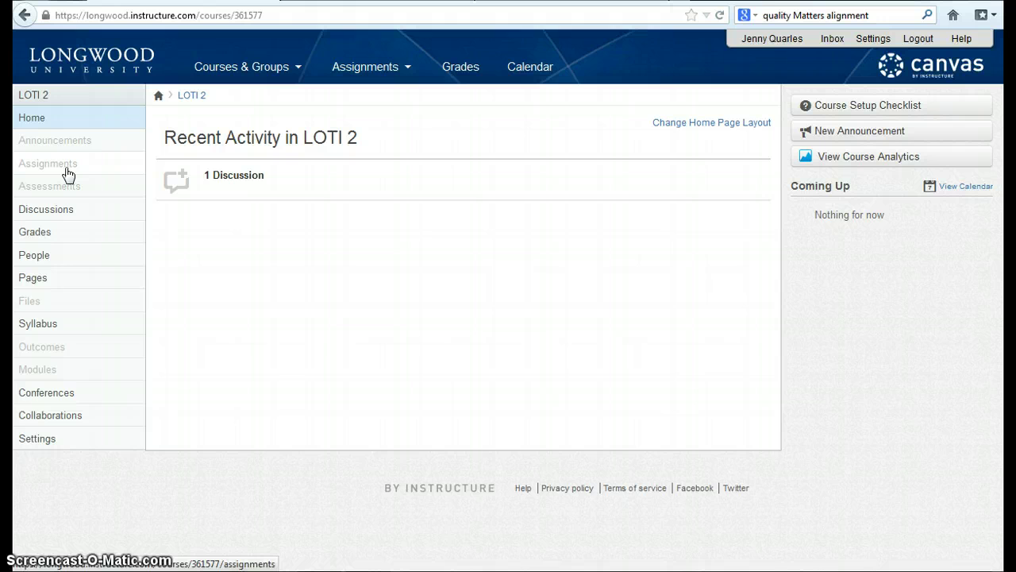
Step: Open the LOTI 2 course's Assignments page from the course navigation
click(48, 161)
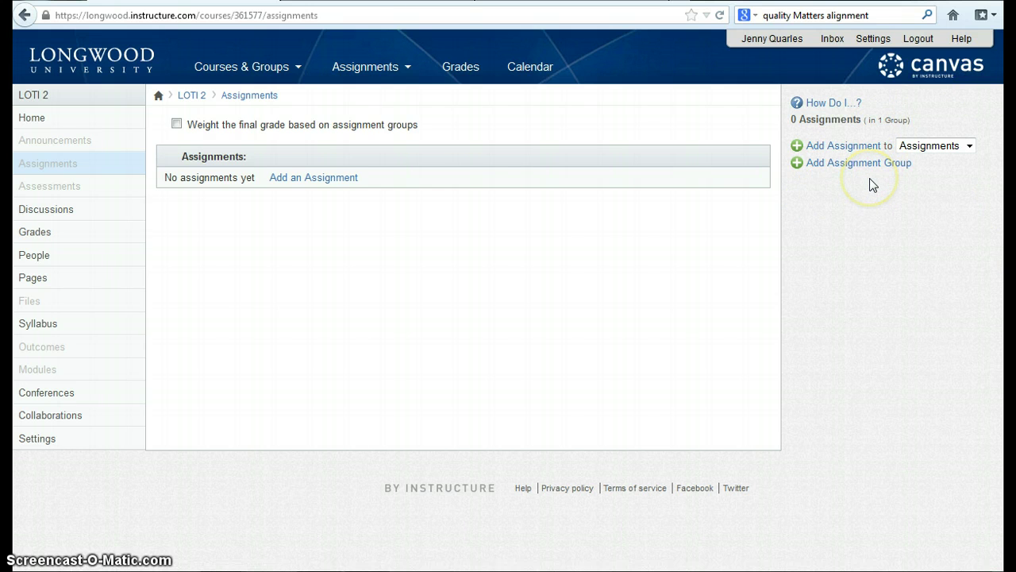
Step: Create three new assignment groups named Discussions, Quizzes and Exams alongside Assignments
click(867, 170)
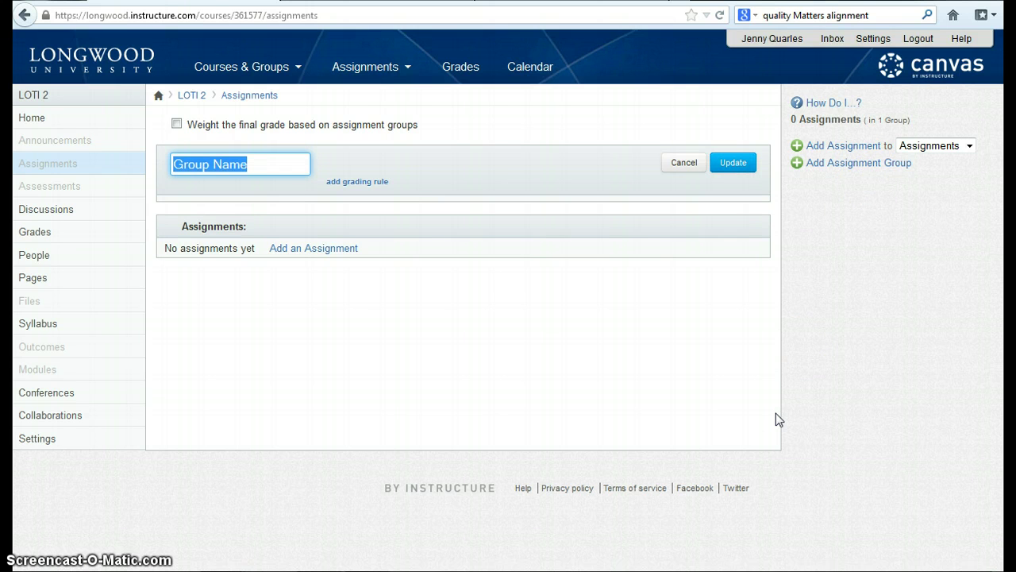
text(Discussions)
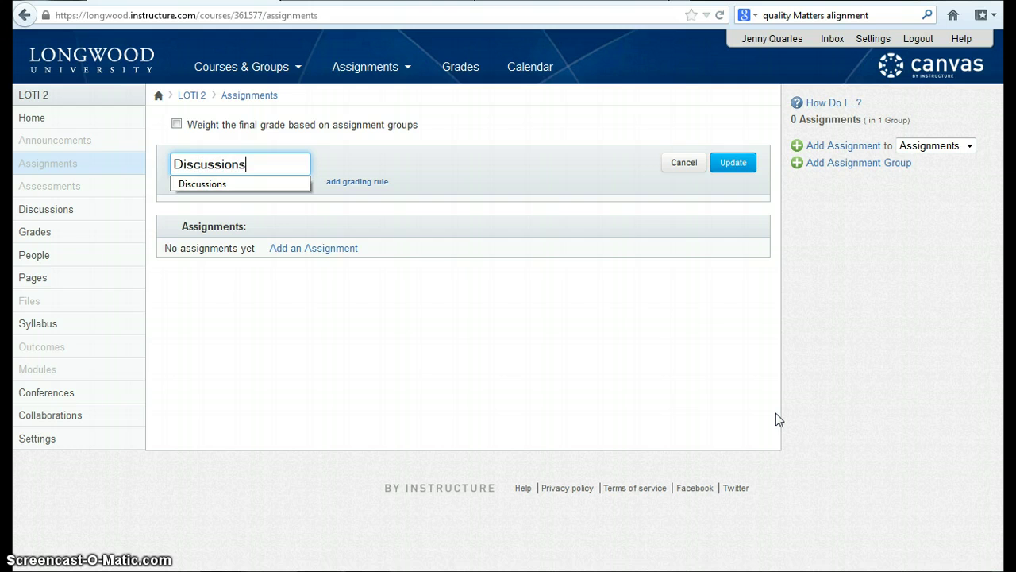
click(732, 166)
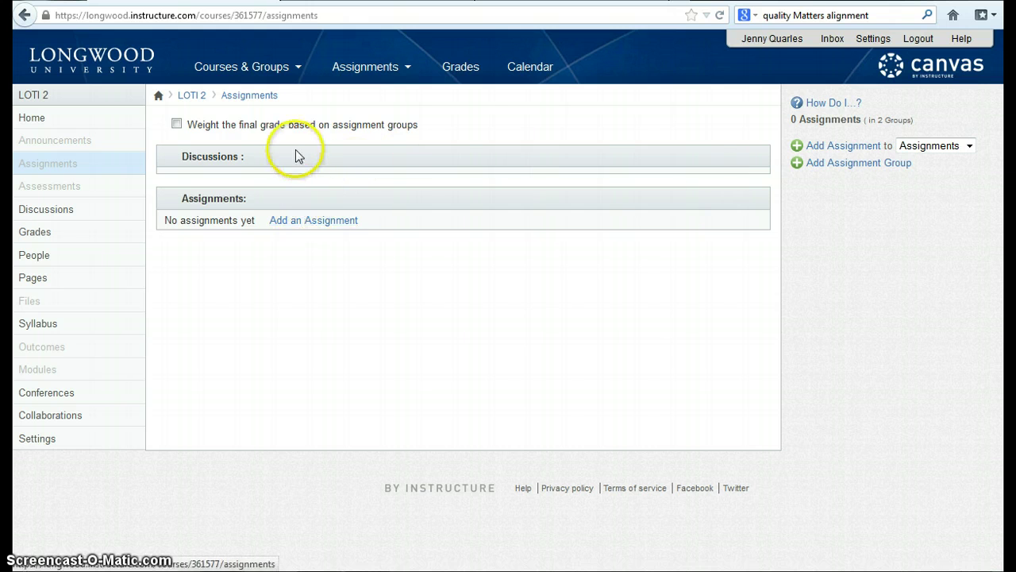
mouse_move(287, 169)
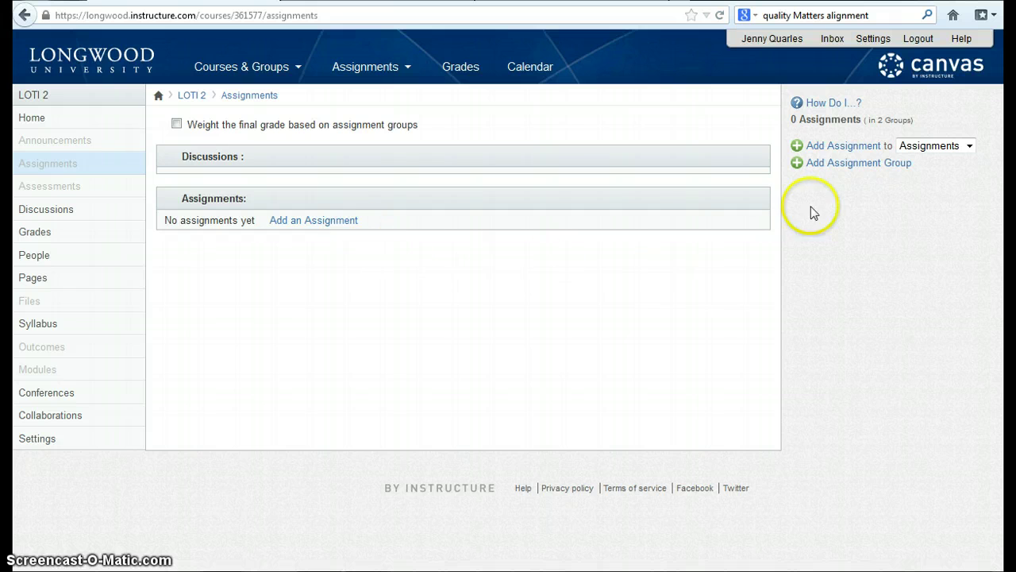
click(851, 168)
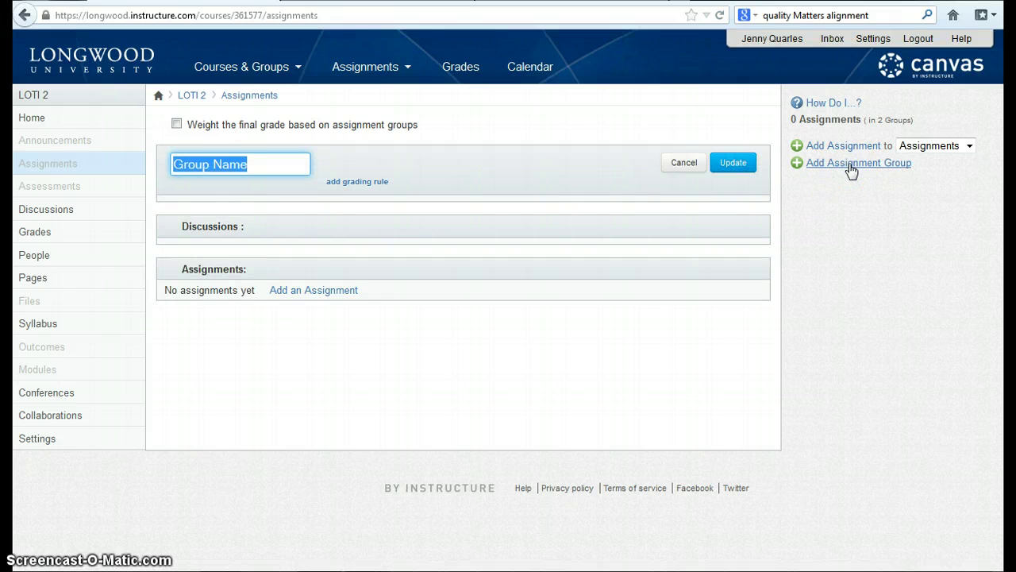
text(Quizzes)
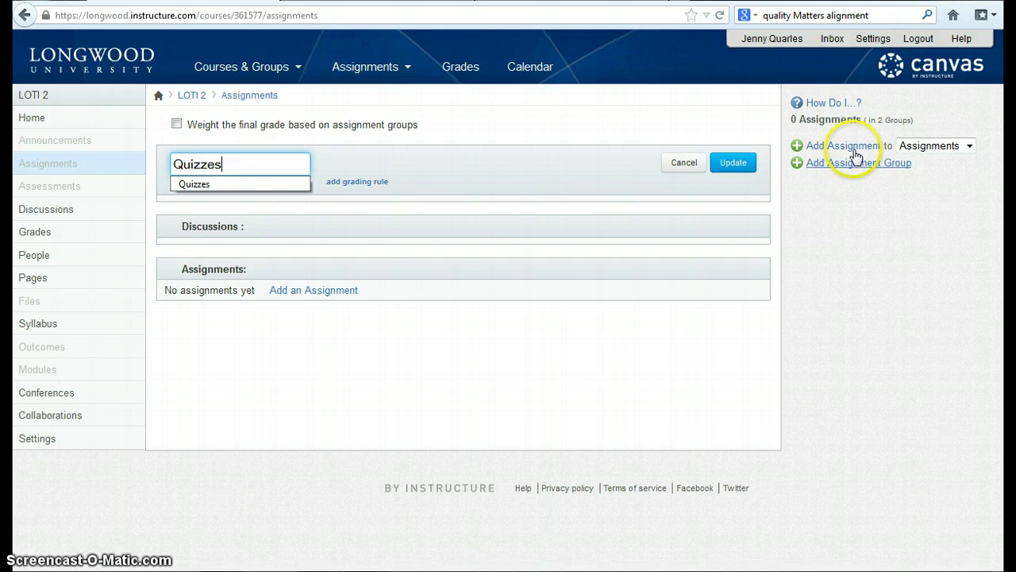
click(729, 162)
click(852, 170)
text(Exams)
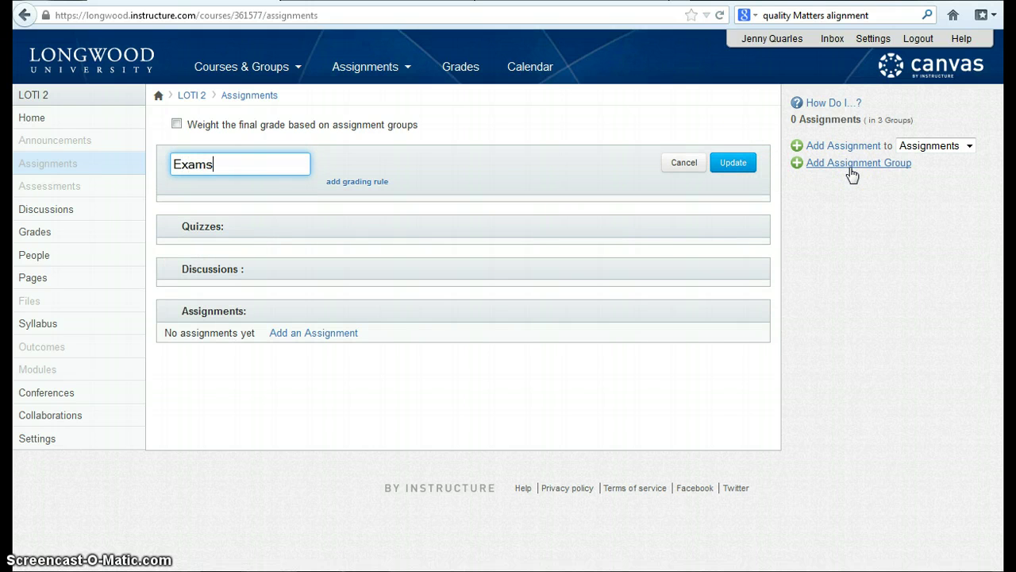
click(746, 164)
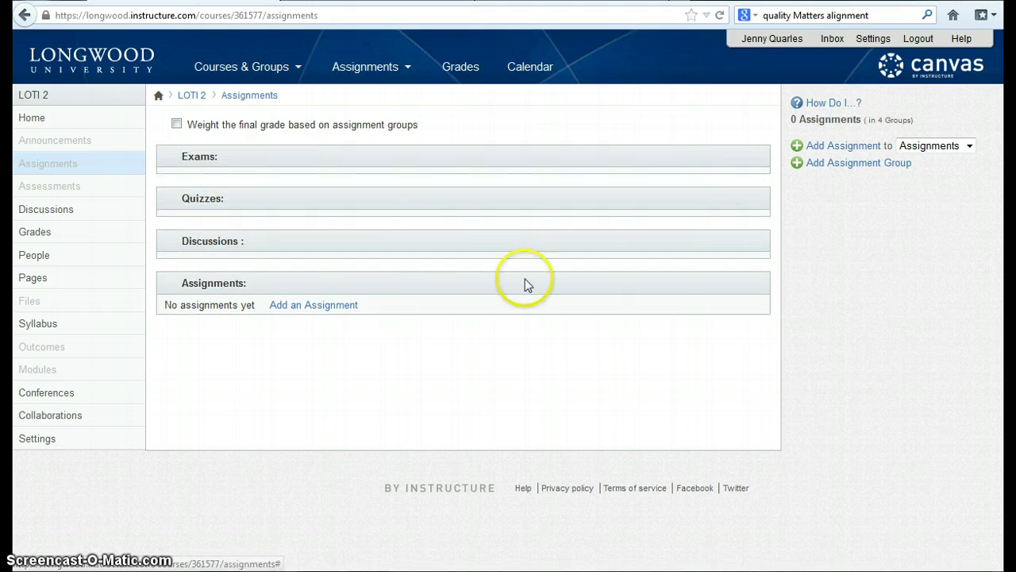
Step: Drag Assignments to the top and Discussions to second place, keeping Assignments as the target group
mouse_move(172, 283)
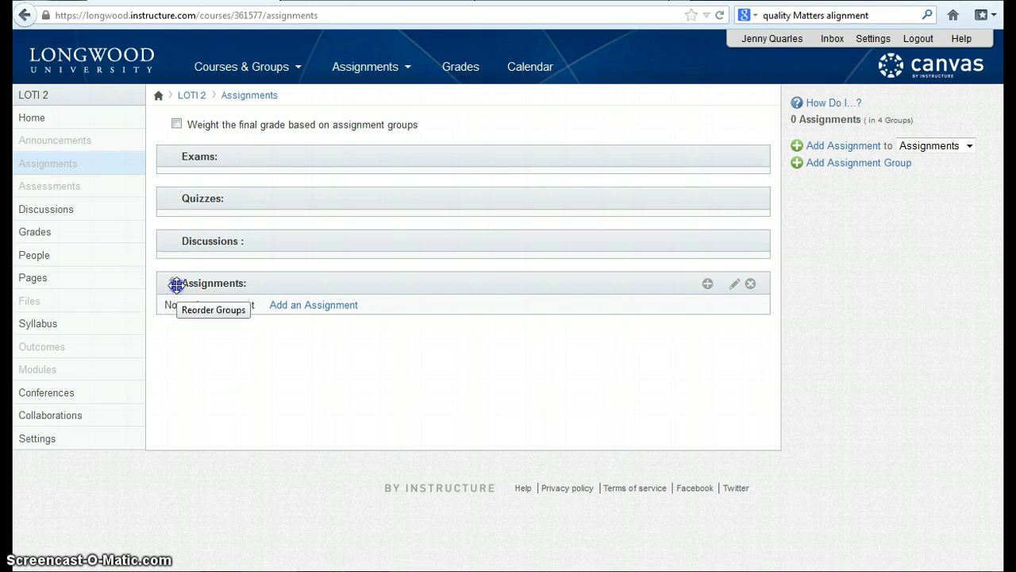
drag(176, 283, 217, 141)
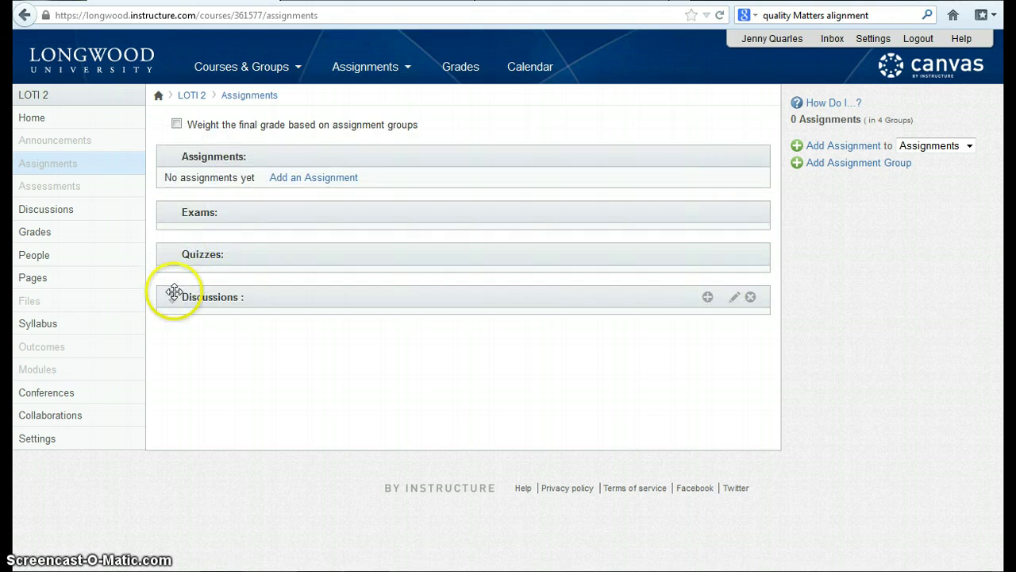
drag(173, 294, 205, 190)
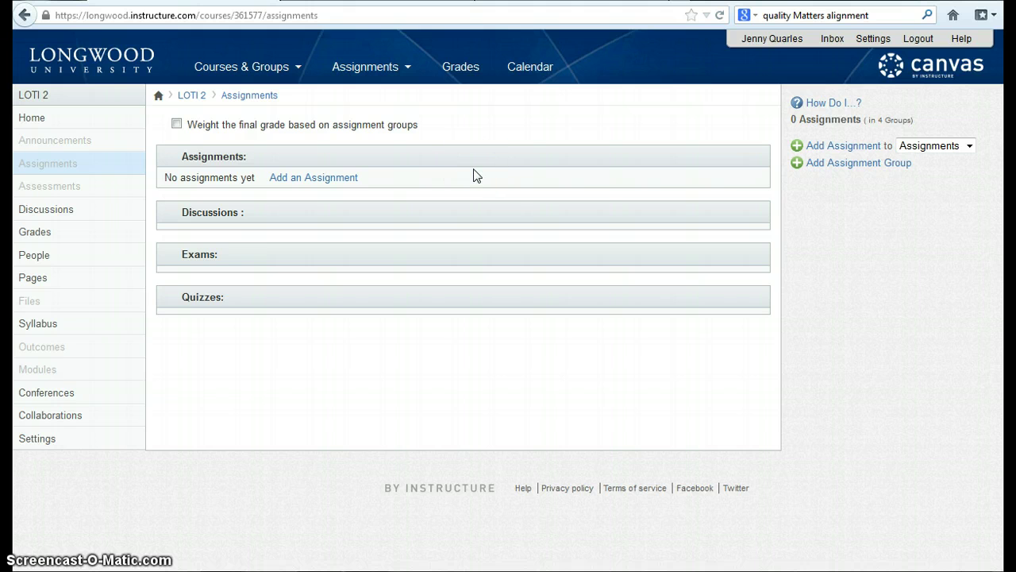
click(970, 148)
click(970, 151)
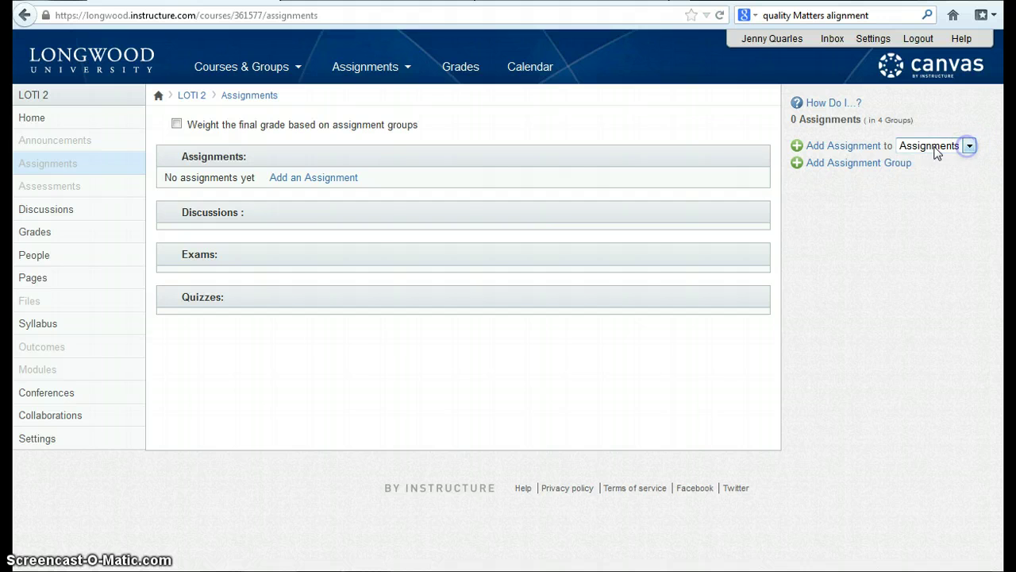
Step: Create 'Paper One' in the Assignments group, due Feb 28, 2013 and worth 100 points
click(847, 147)
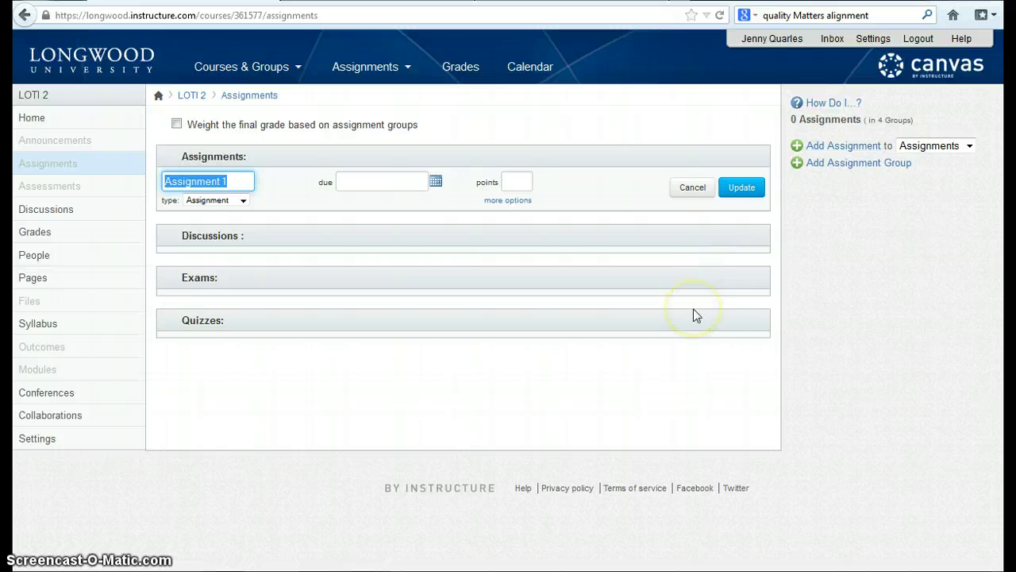
text(Paper One)
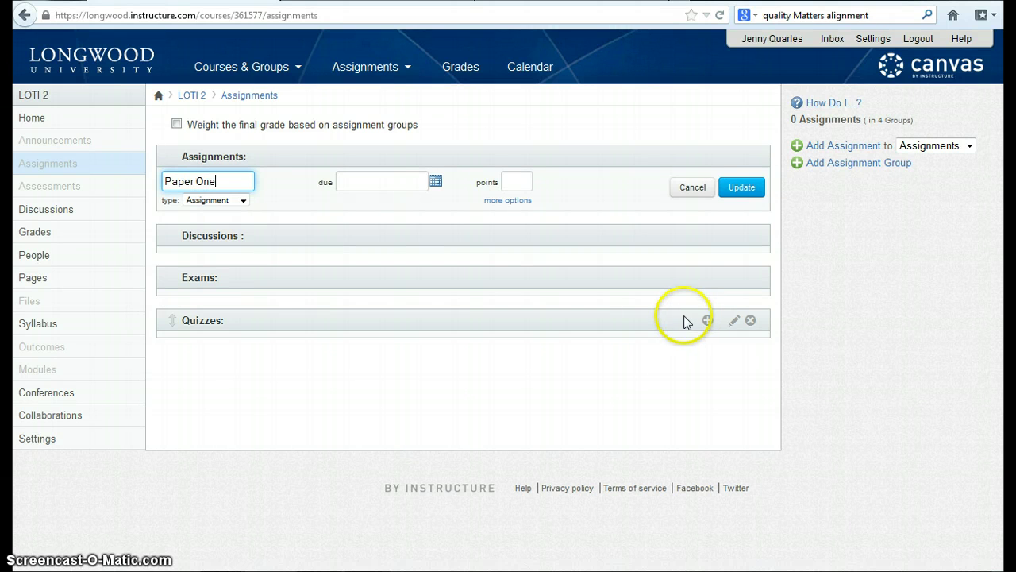
click(437, 181)
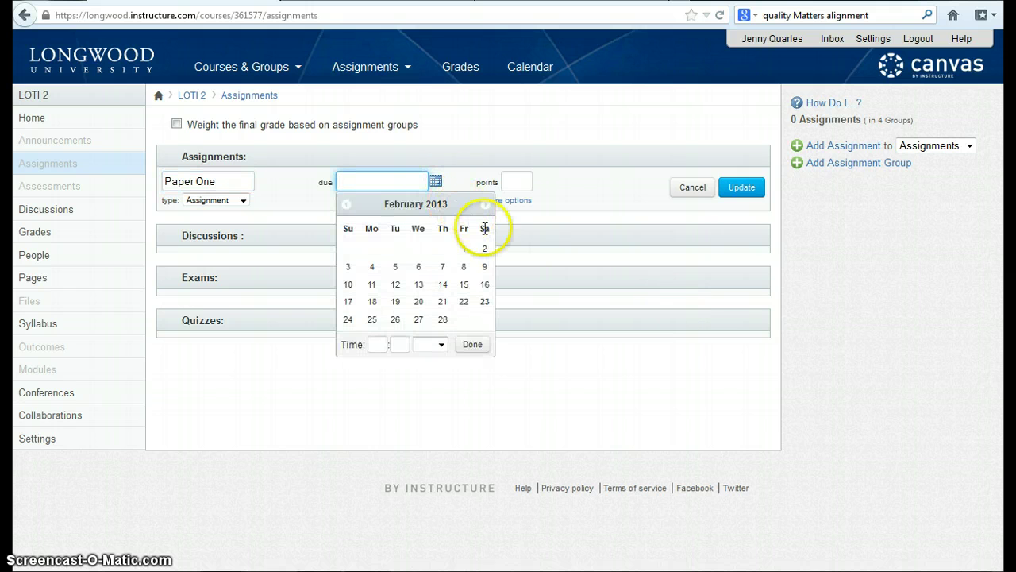
click(442, 318)
click(526, 179)
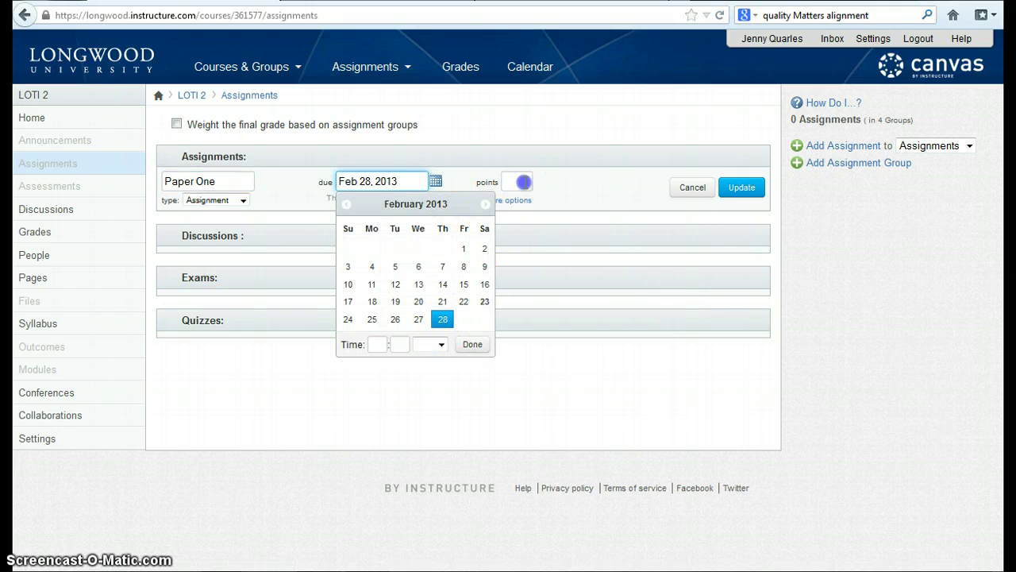
text(100)
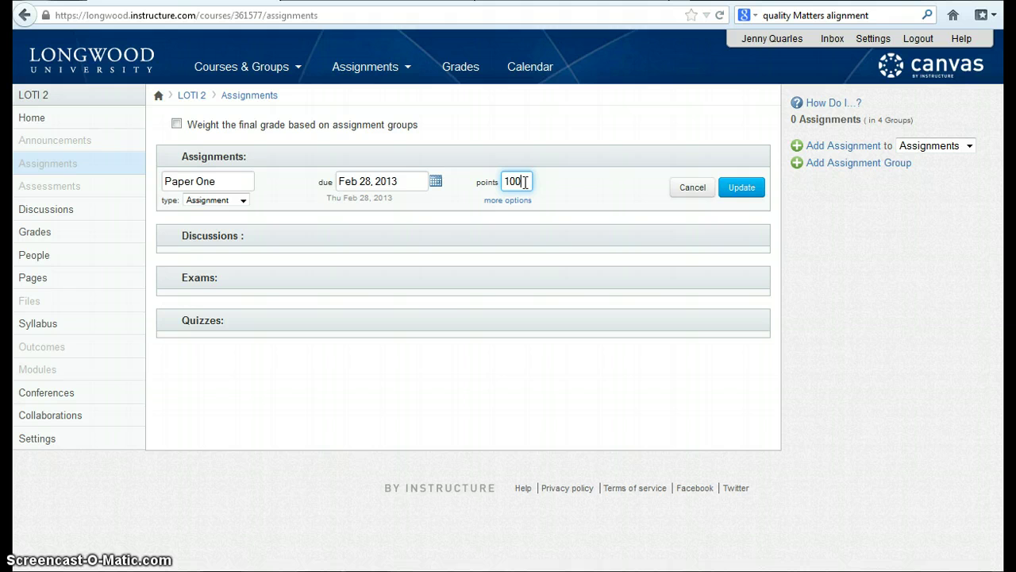
click(737, 188)
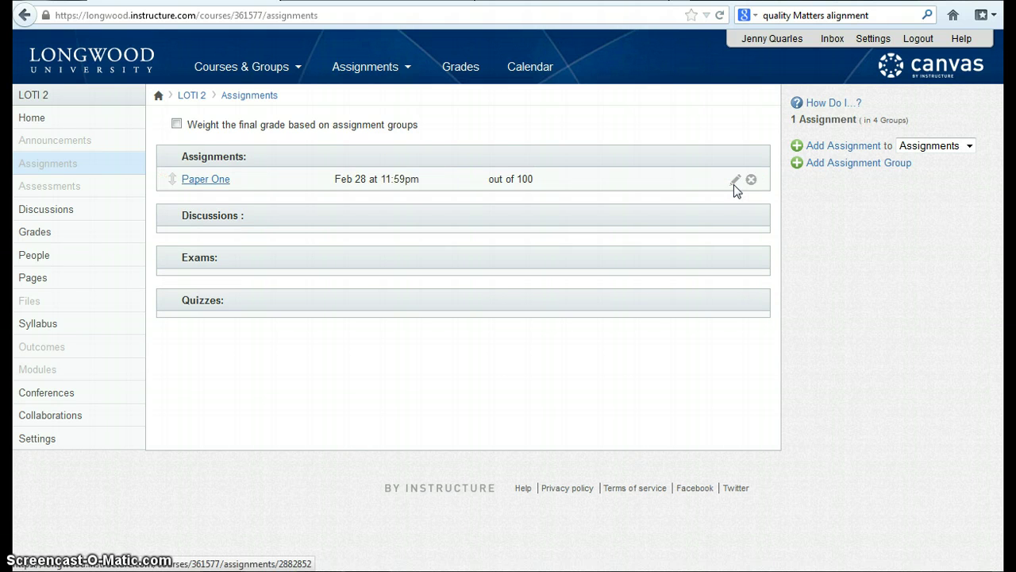
Step: Open Paper One from the Assignments group list
click(215, 183)
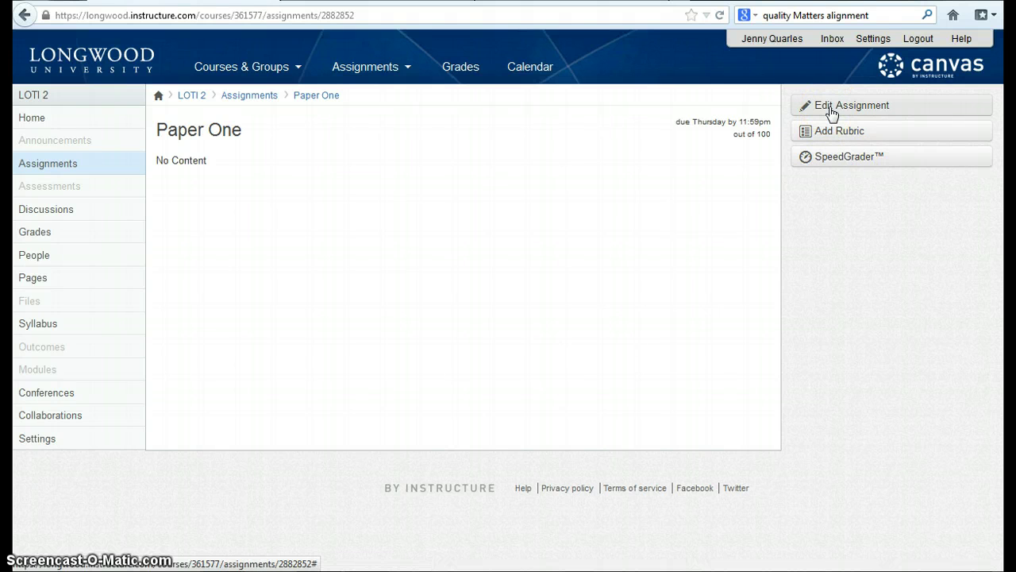
Step: Edit Paper One and browse the Files and Images tabs of the Insert Content sidebar
click(830, 107)
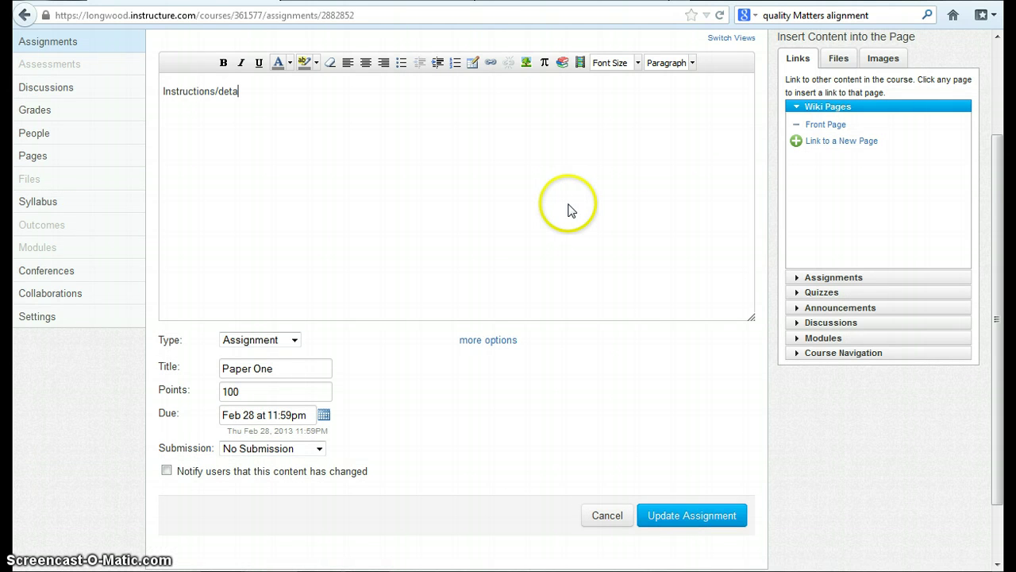
text(s)
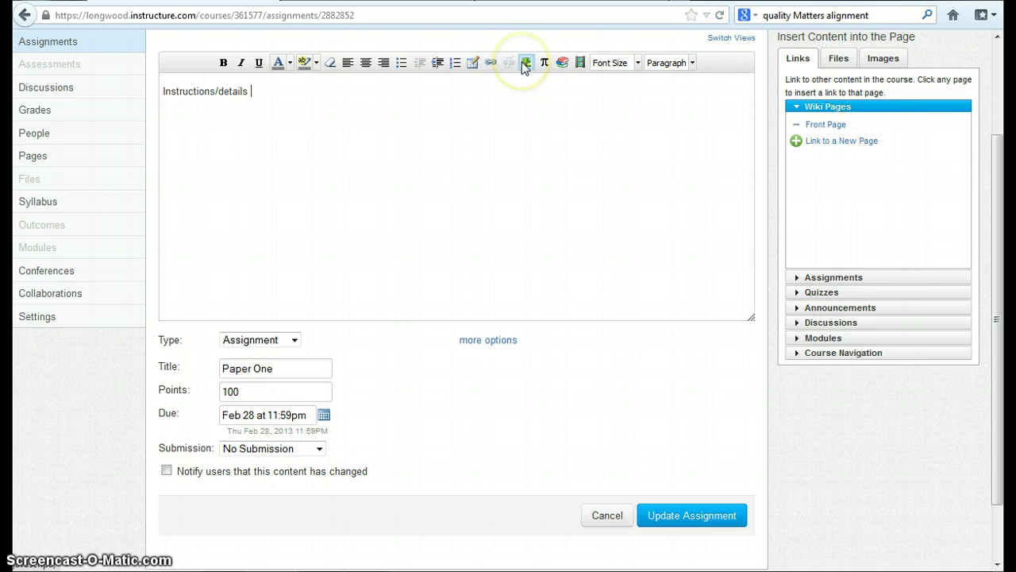
click(581, 65)
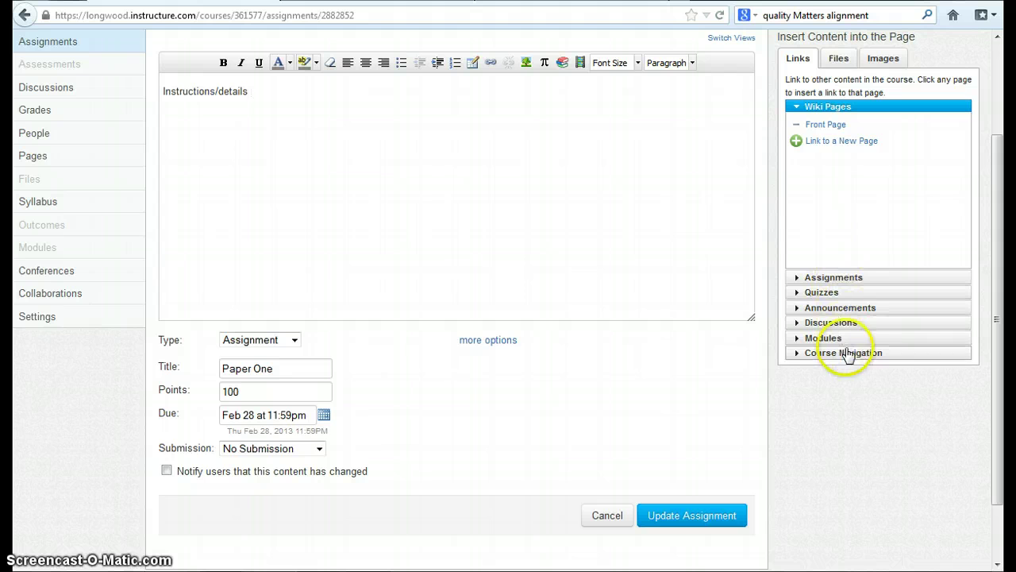
click(833, 59)
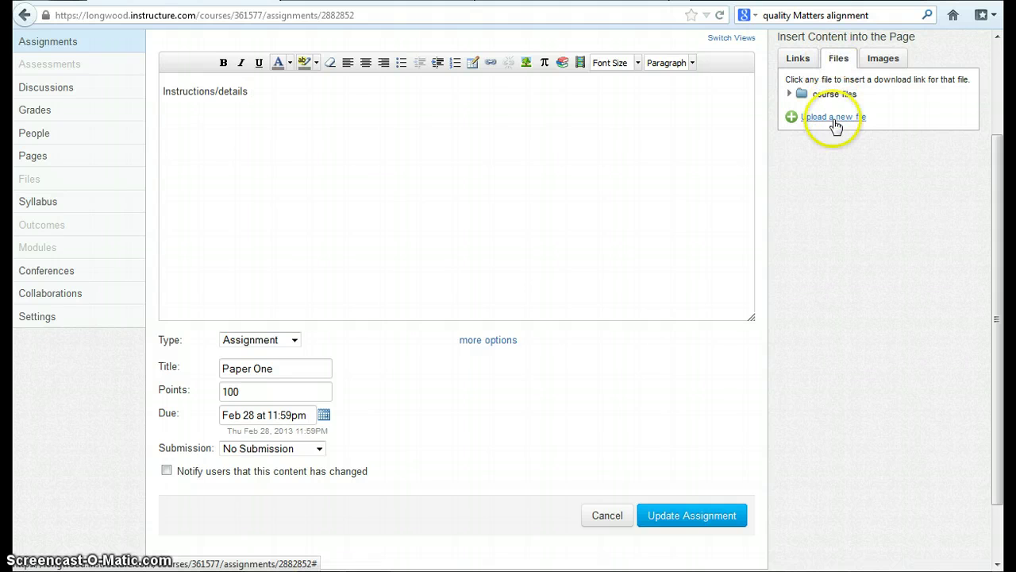
click(885, 54)
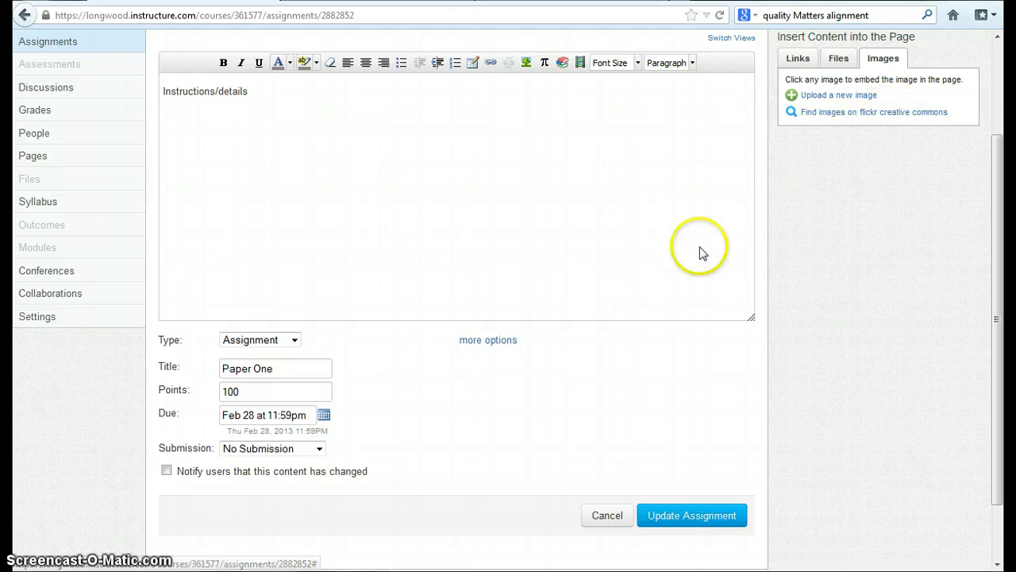
Step: Leave Paper One's type as Assignment and open the Submission type choices
click(294, 339)
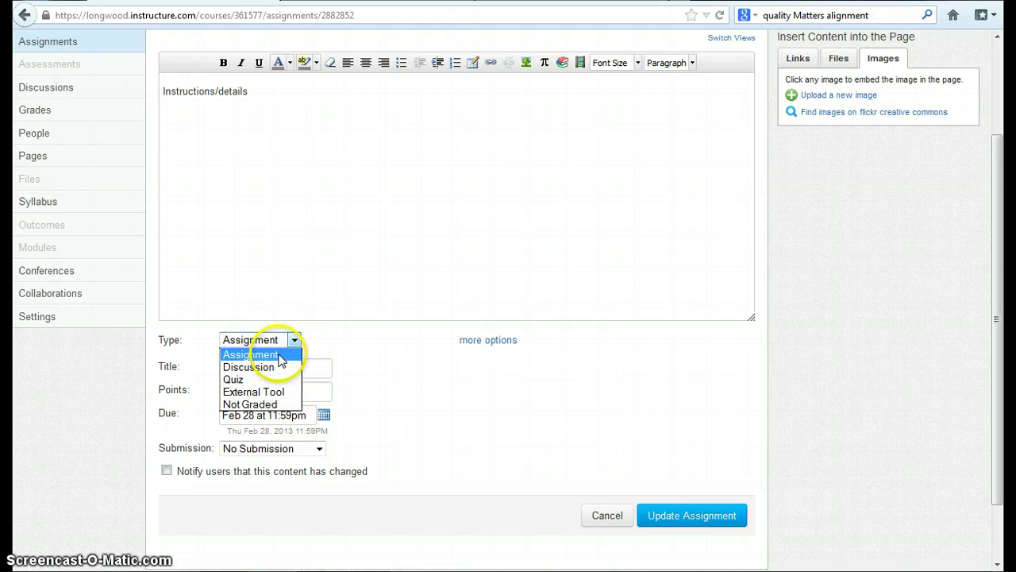
click(279, 355)
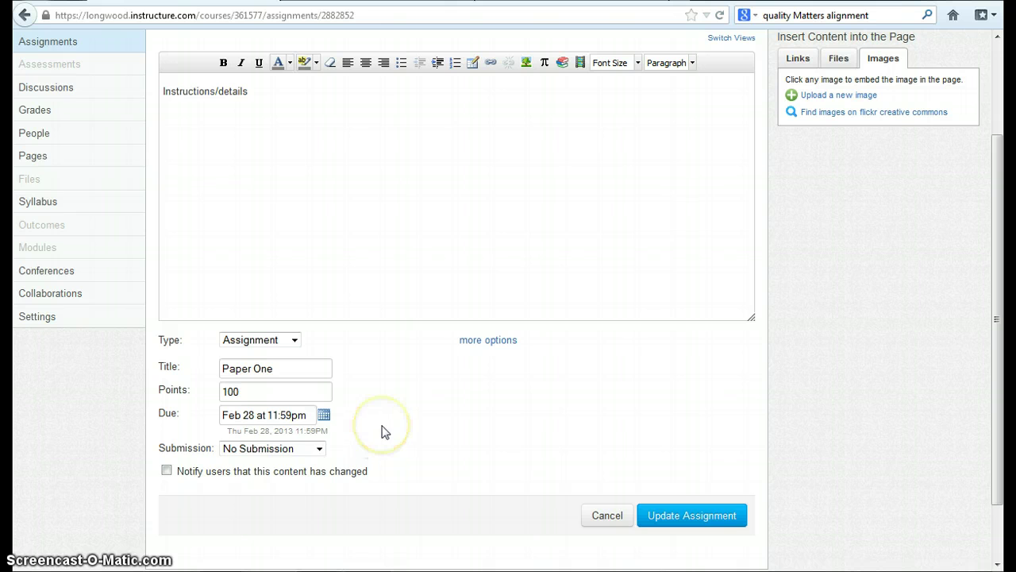
click(319, 449)
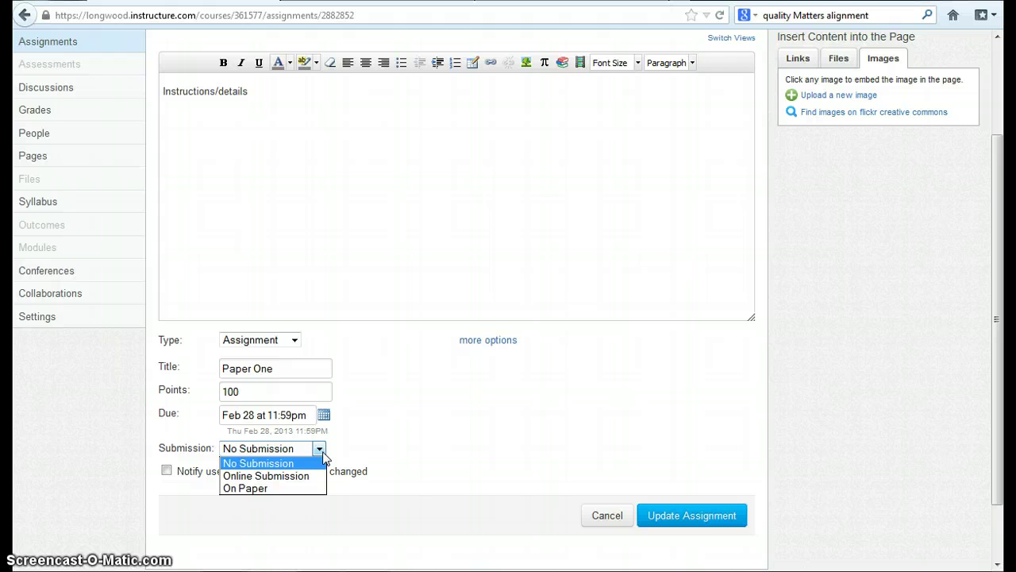
Step: Switch Paper One's submission to Online Submission and review the allowed online submission types
click(293, 488)
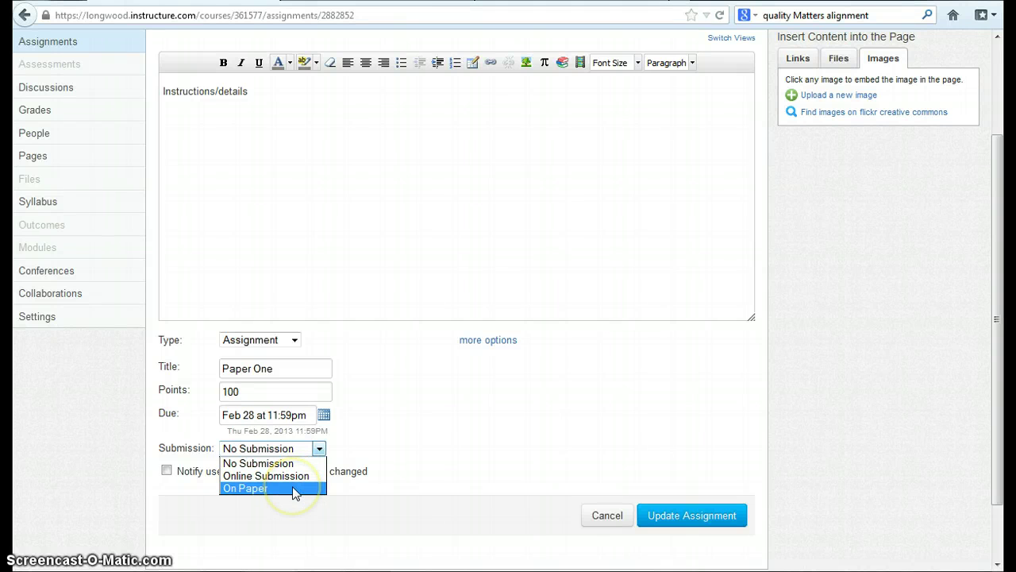
click(291, 488)
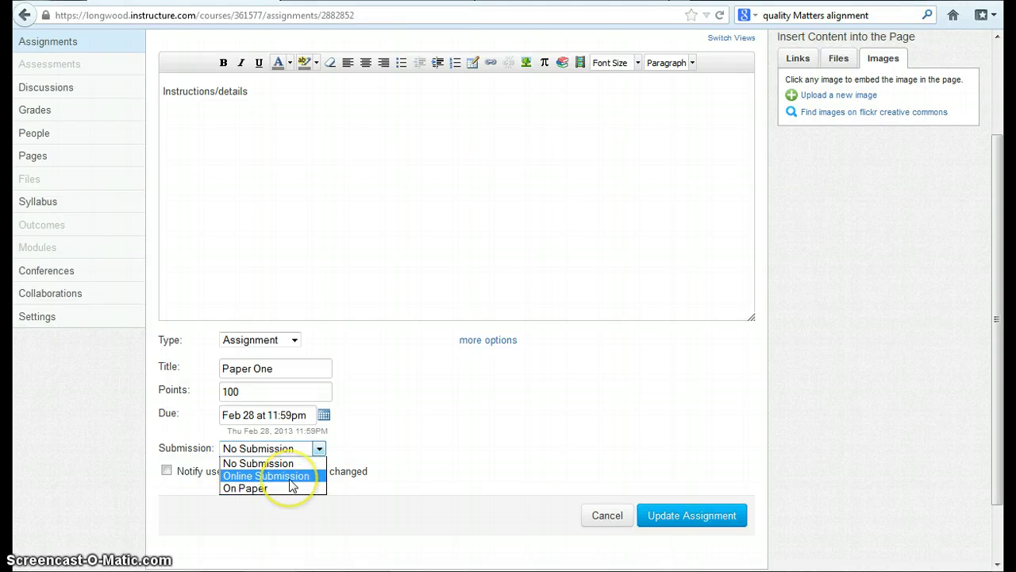
click(290, 476)
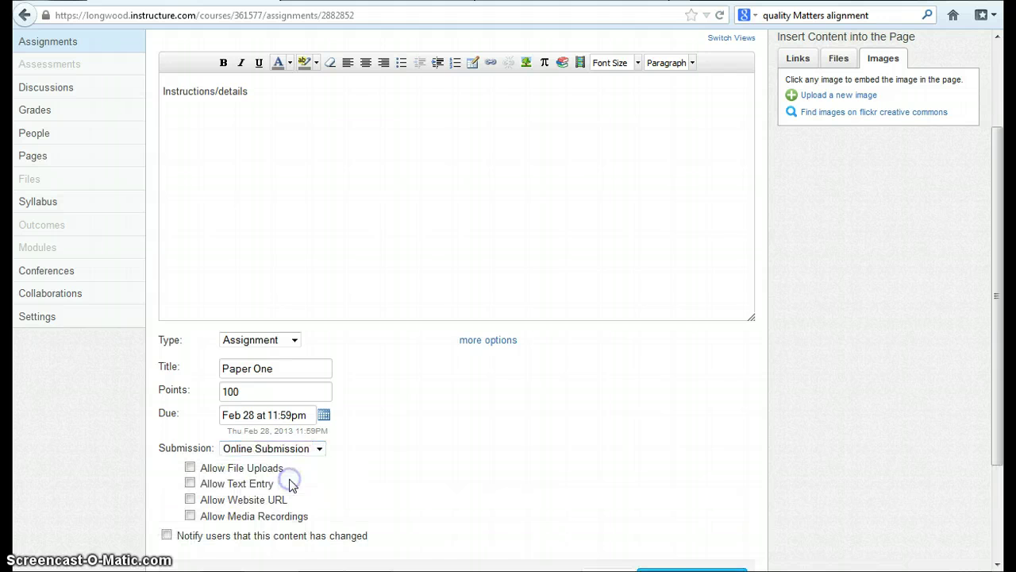
scroll(477, 457, down, 1)
scroll(479, 464, down, 3)
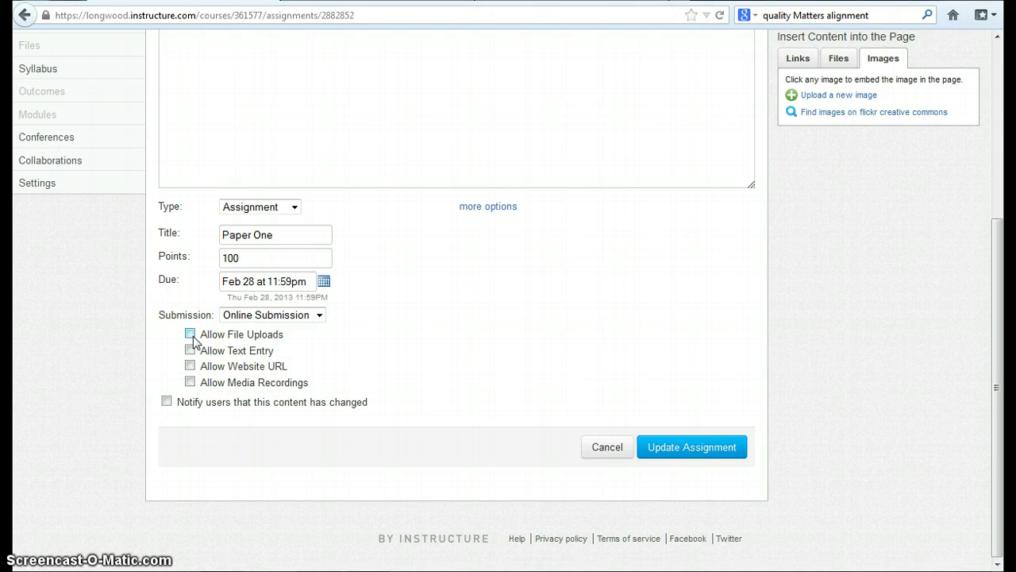
drag(194, 340, 239, 342)
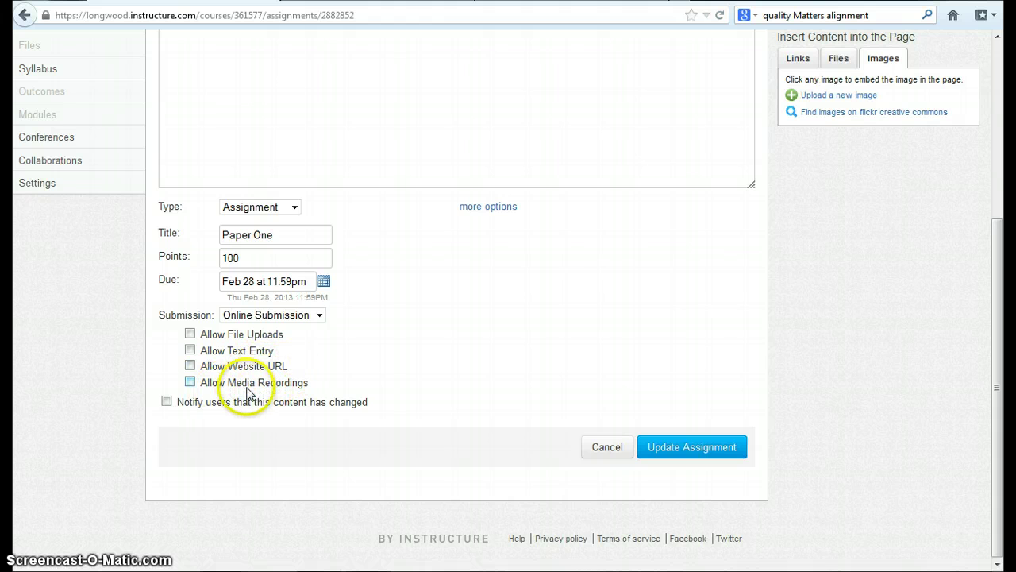
scroll(423, 338, up, 5)
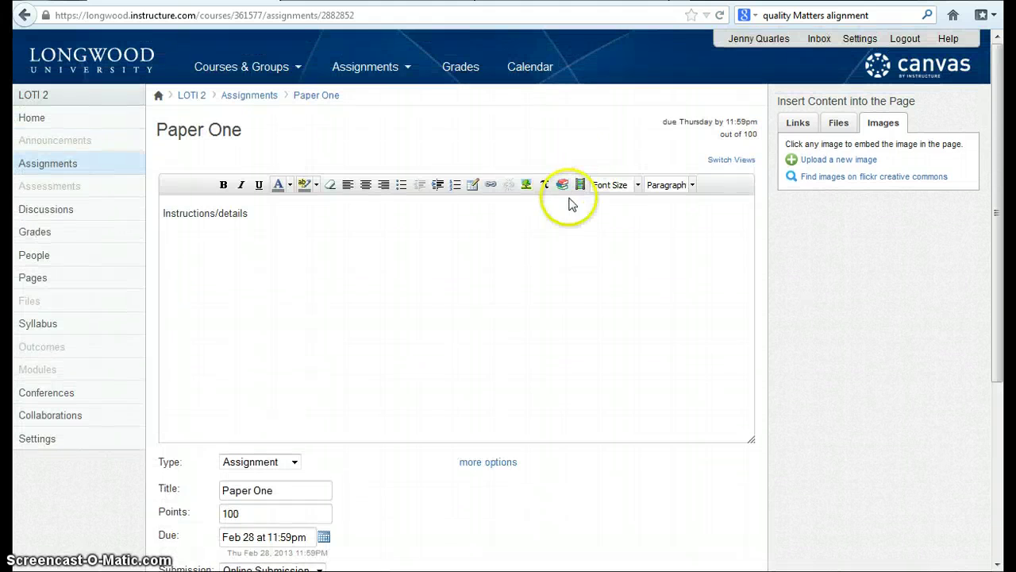
scroll(585, 395, down, 5)
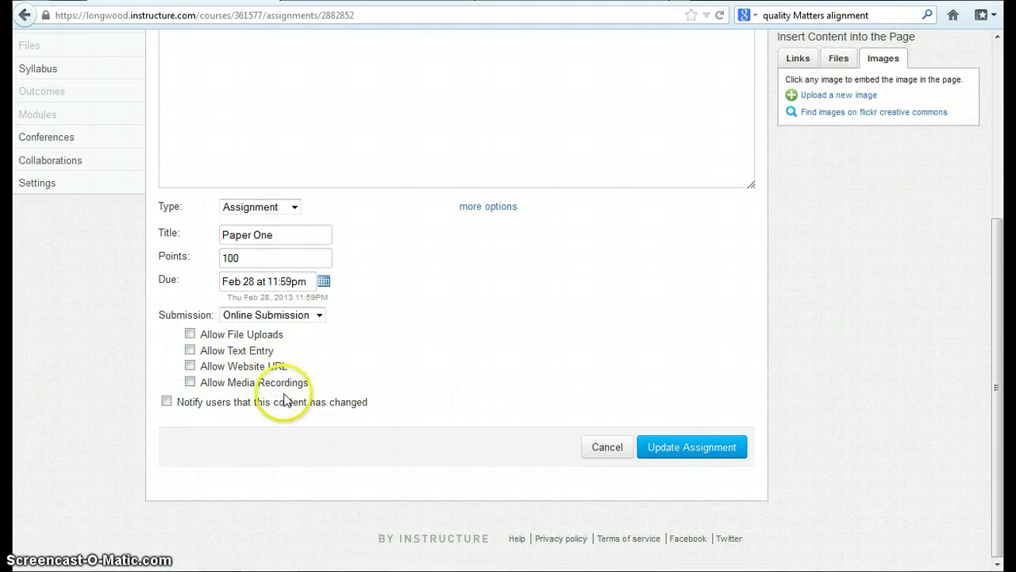
click(283, 412)
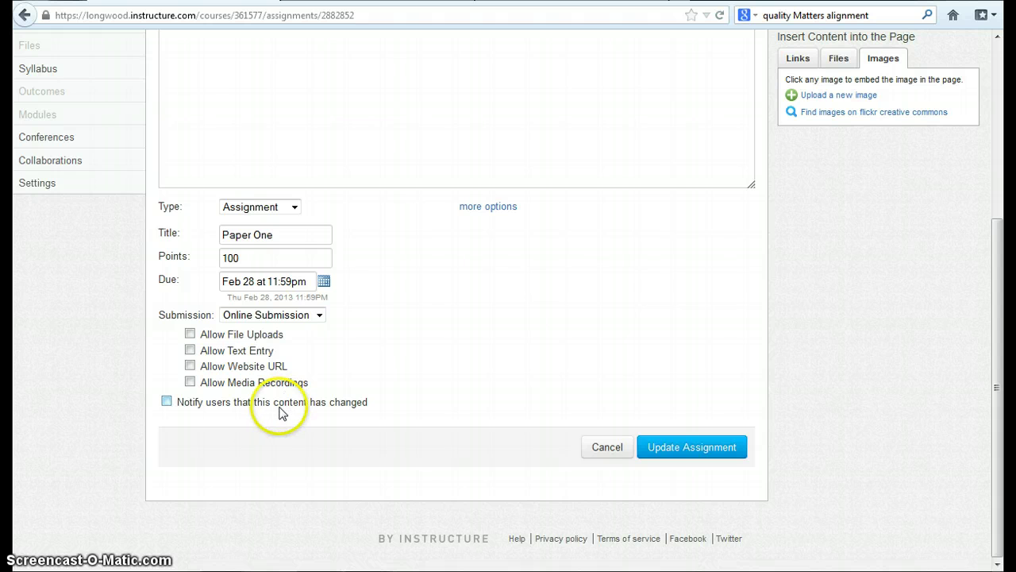
click(220, 415)
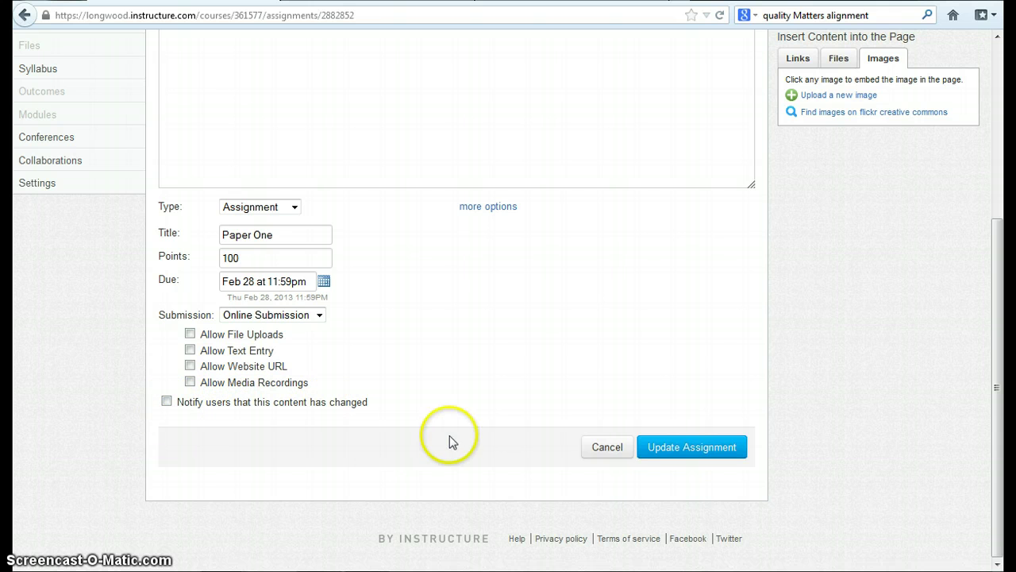
scroll(494, 433, up, 2)
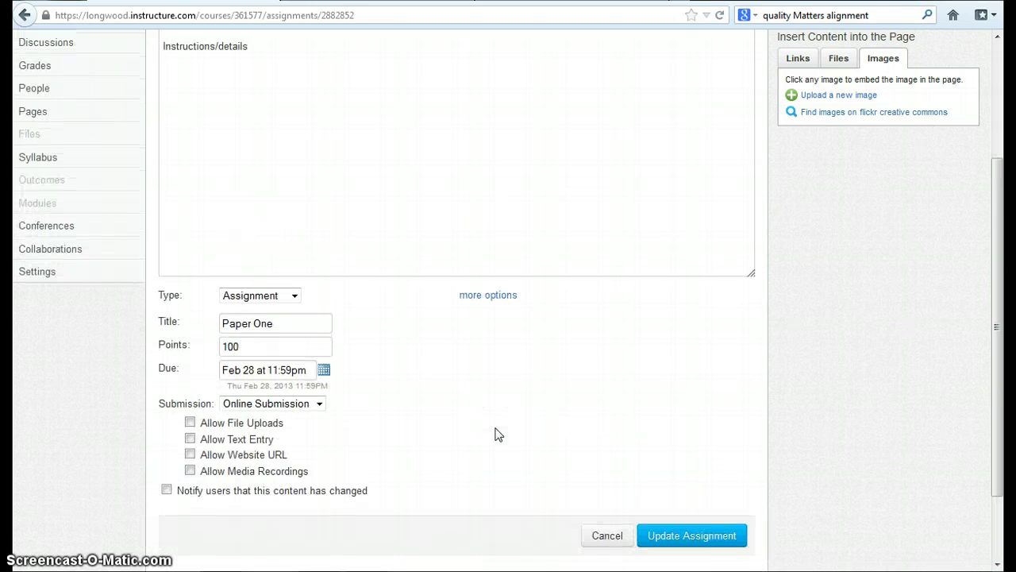
Step: Check Allow File Uploads after the save error and save Paper One successfully
click(702, 538)
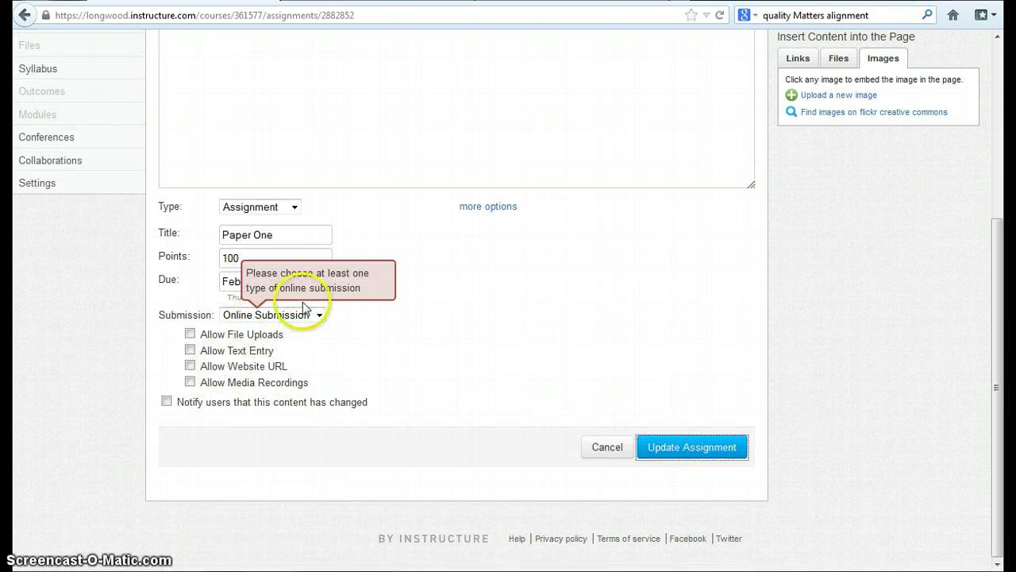
click(190, 334)
click(701, 448)
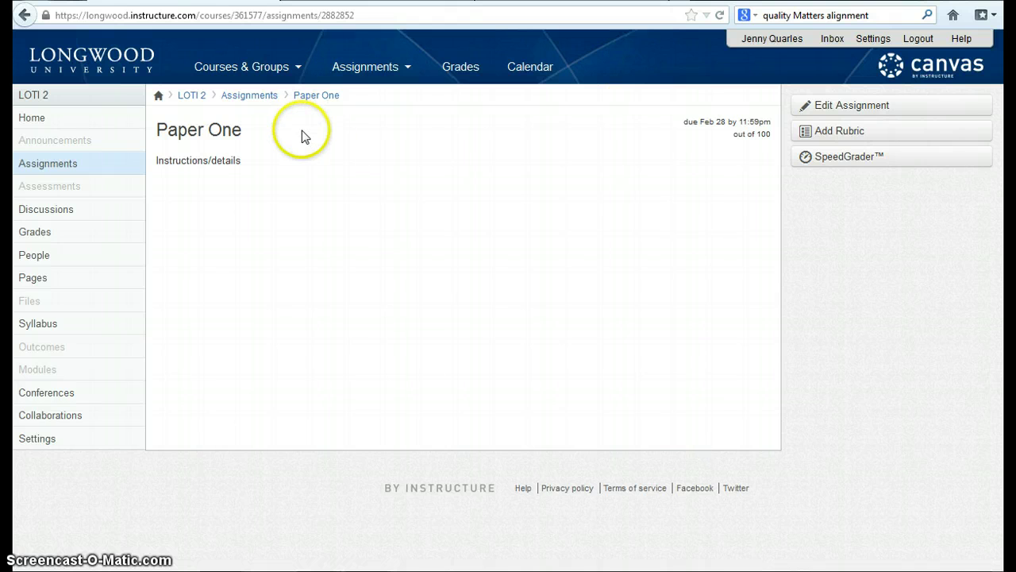
Step: Enter Student View from course Settings and open the Assignments list showing Paper One
click(42, 439)
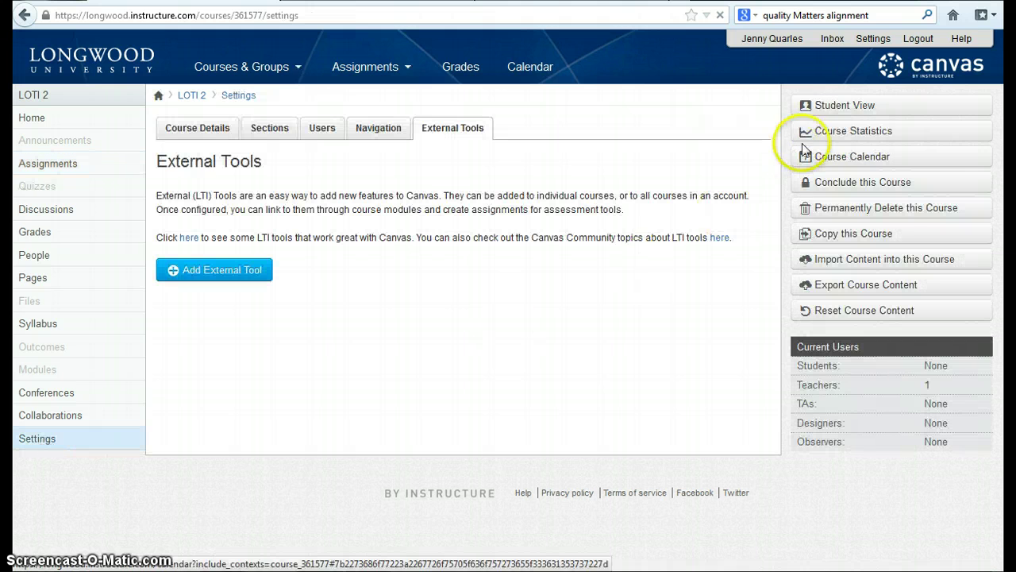
click(844, 106)
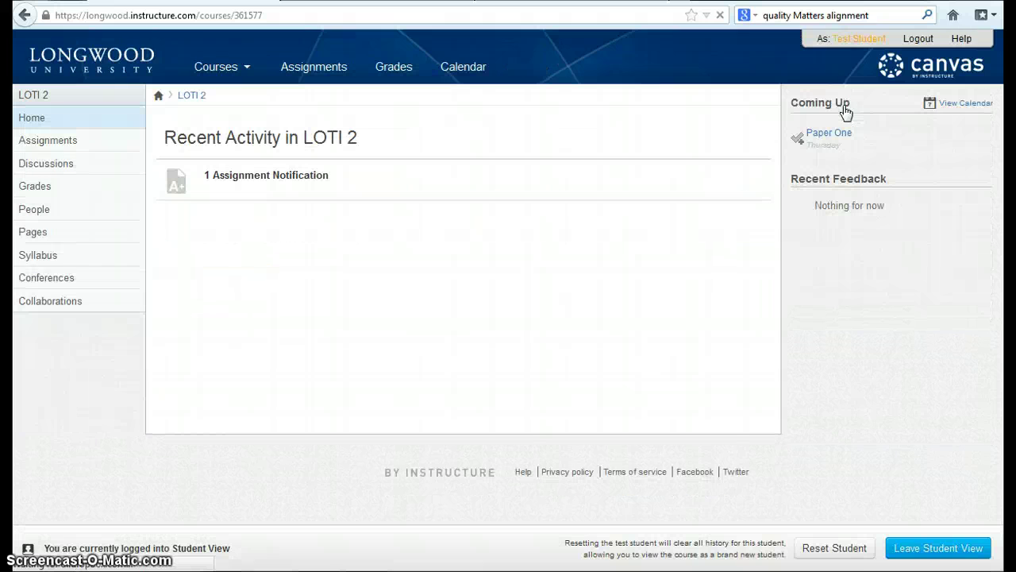
click(42, 147)
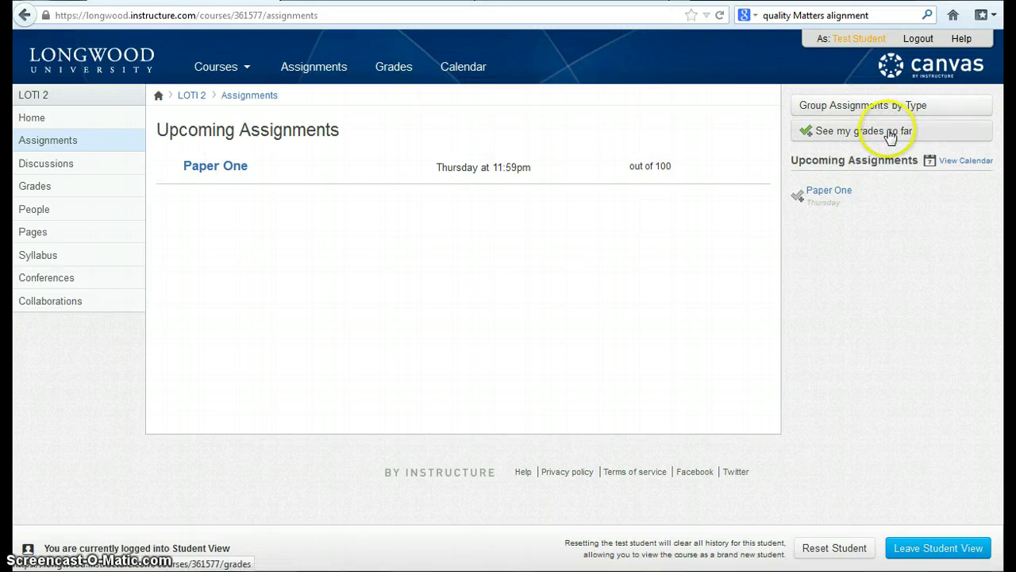
Step: As the test student, group assignments by type and start a file upload submission for Paper One
click(838, 111)
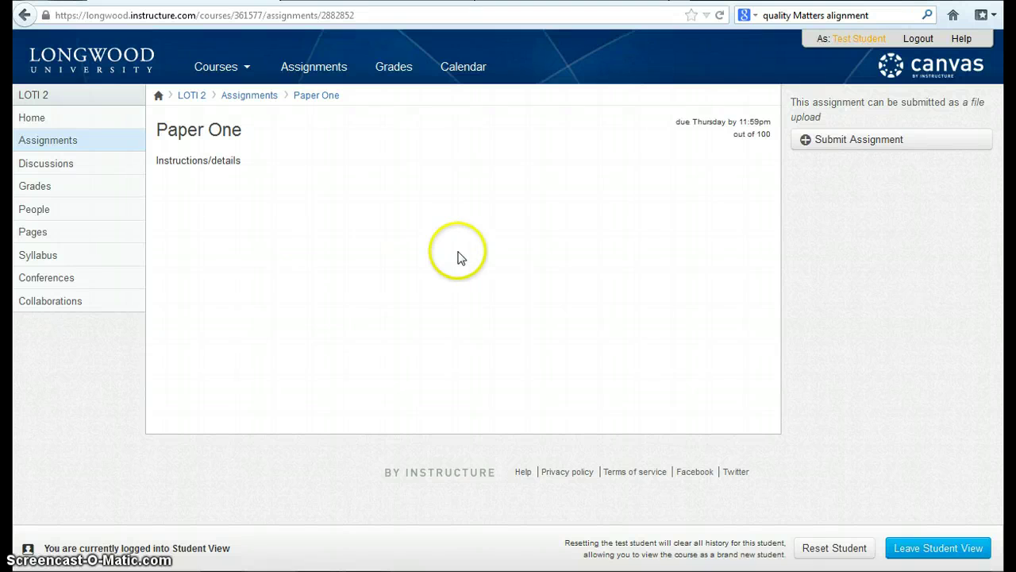
click(848, 151)
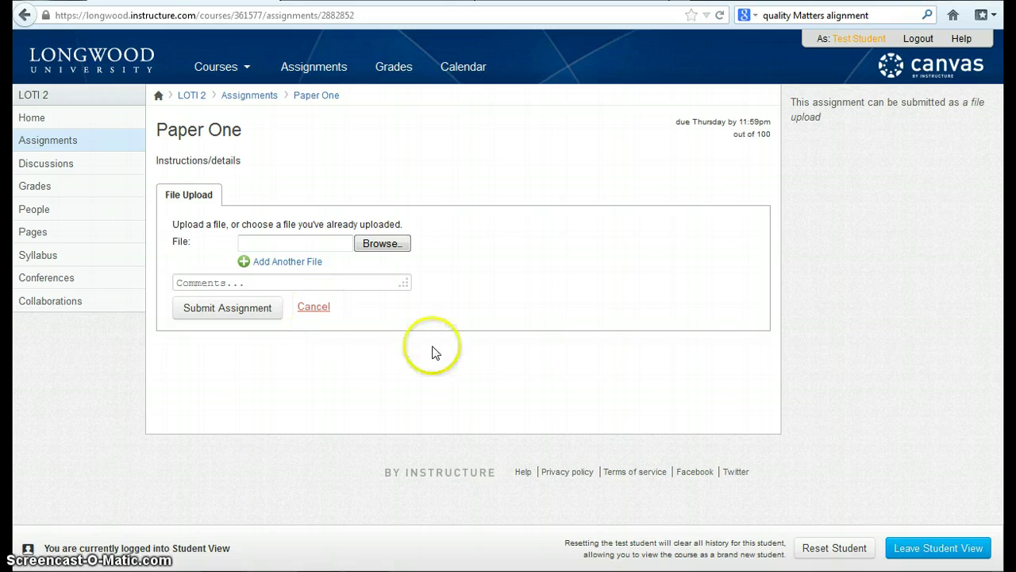
Step: Exit Student View, confirming Leave Page in the dialog
click(937, 550)
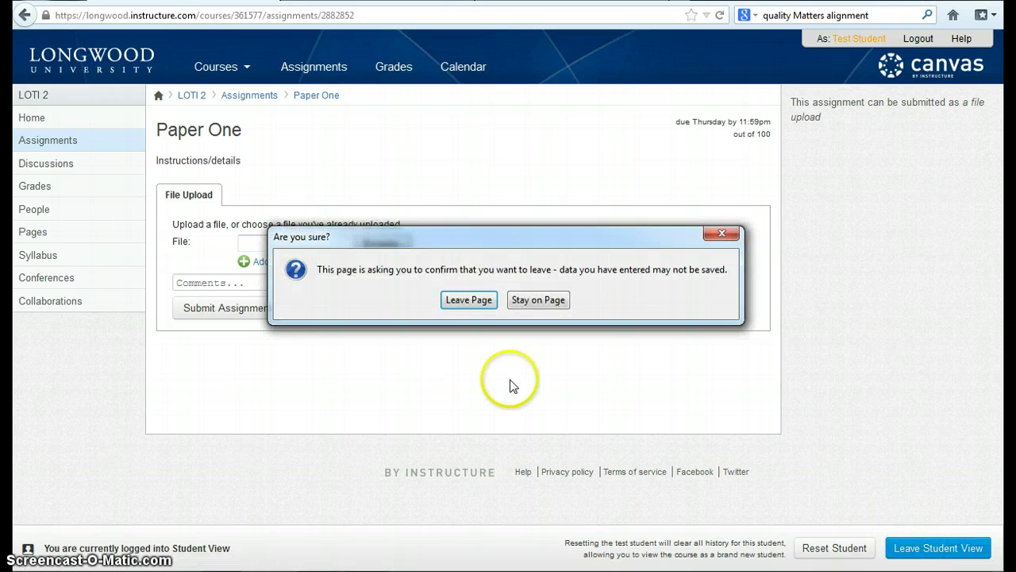
click(470, 299)
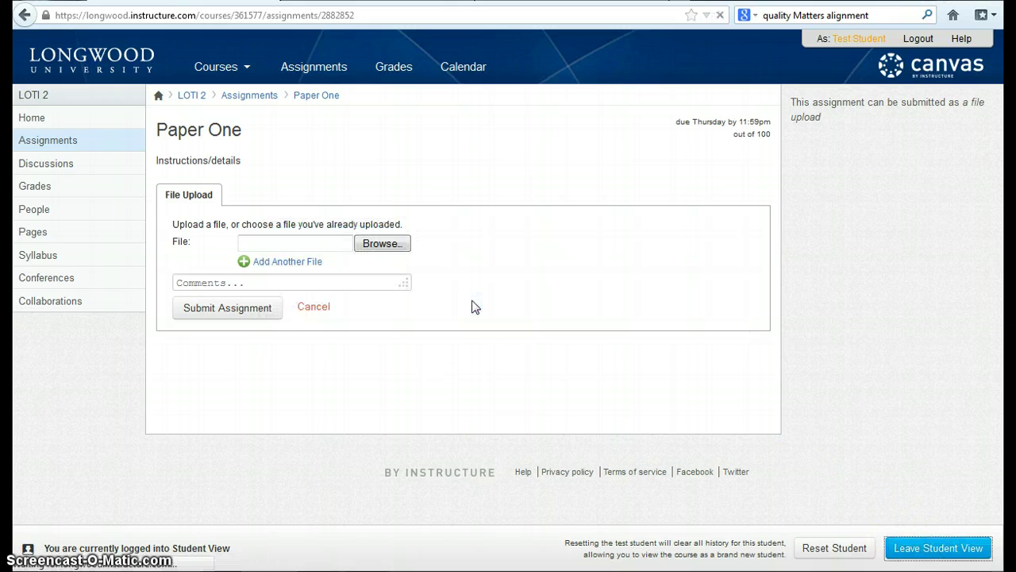